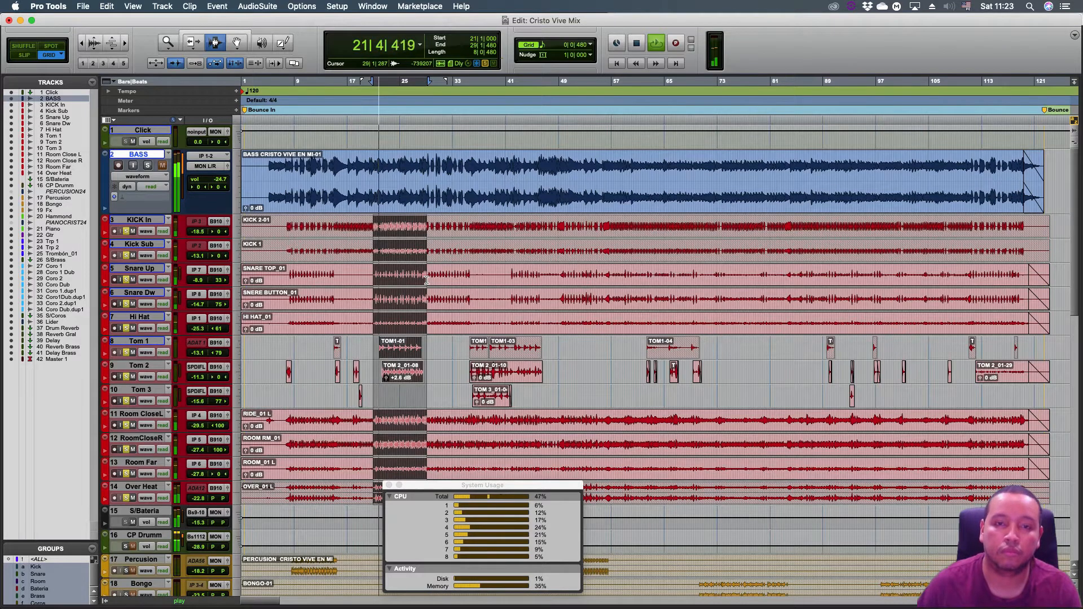
Step: Stop playback, unsolo the other drum tracks so only Snare Up and Snare Dw stay soloed, and play the selected section
key(space)
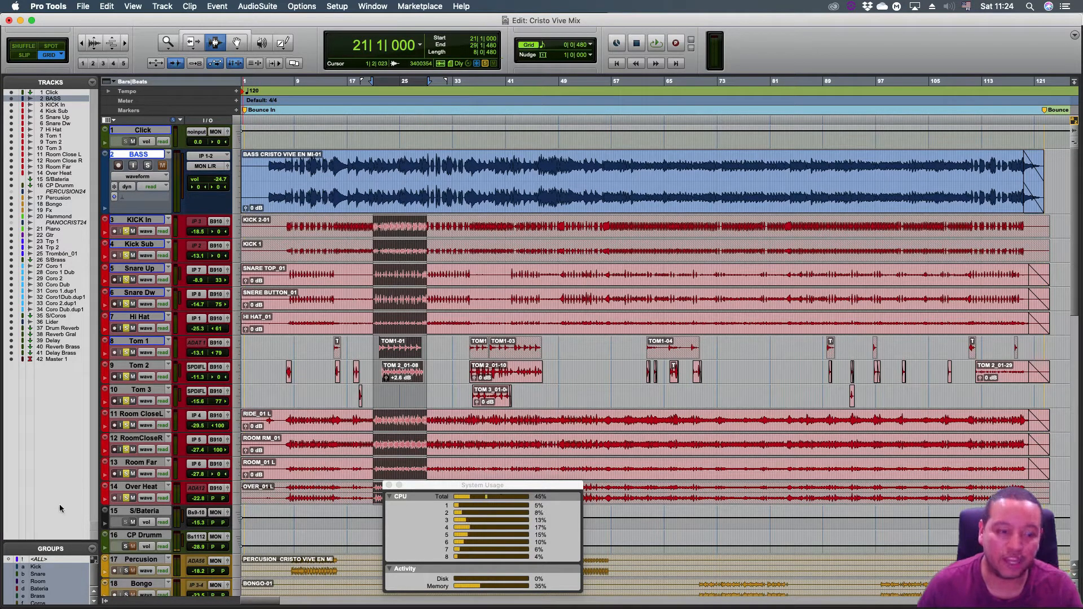
click(127, 231)
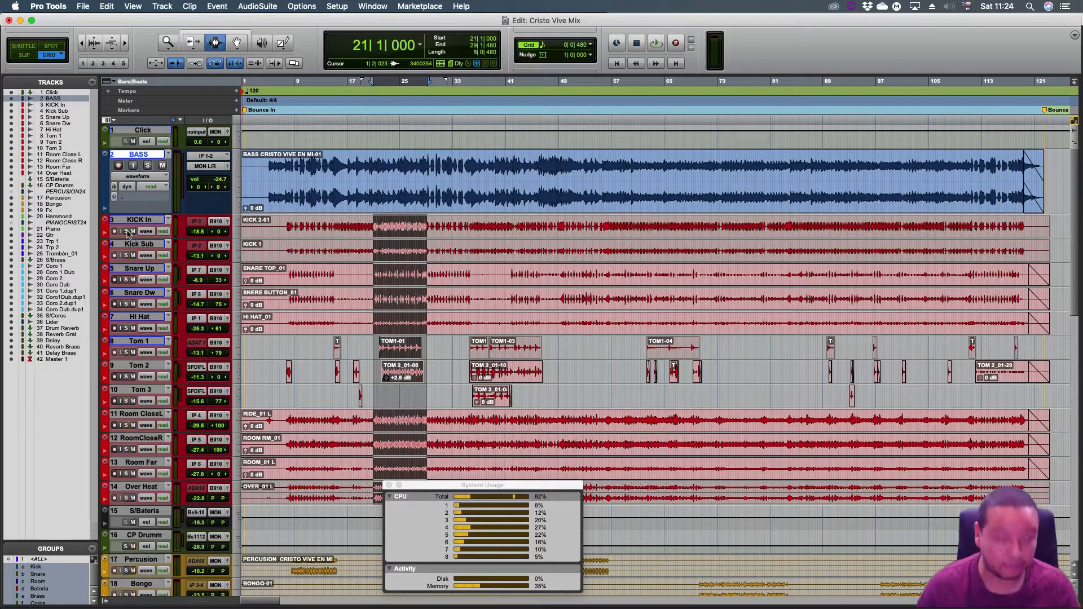
key(space)
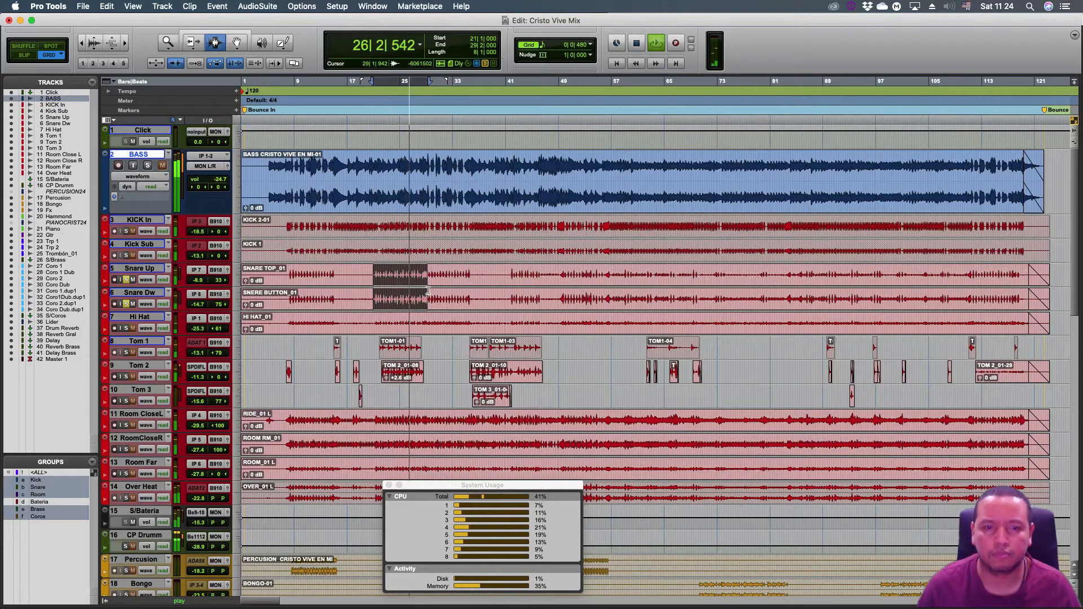
key(space)
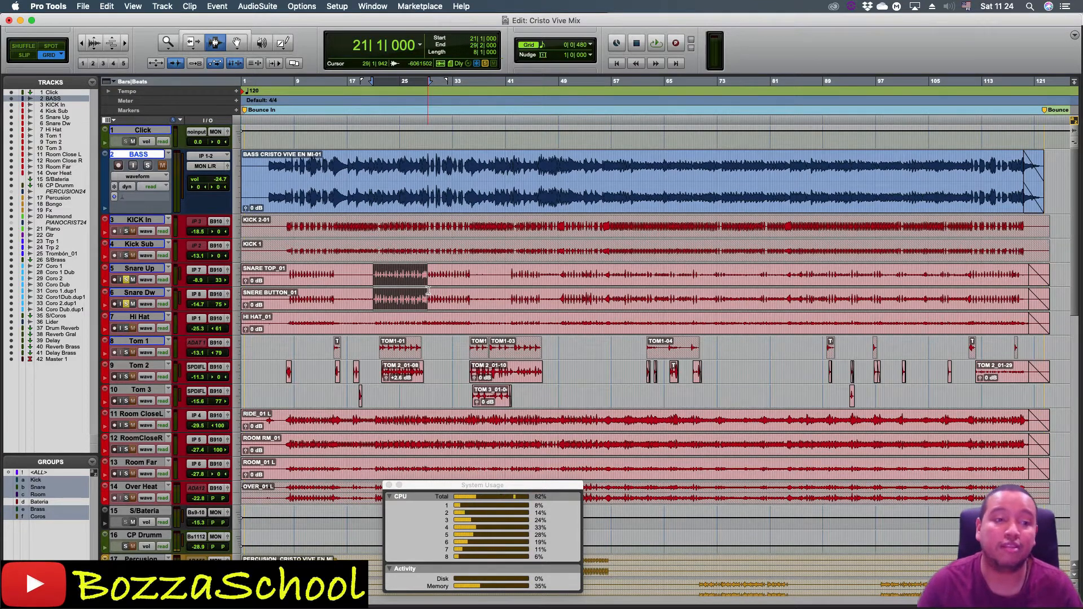
Step: Switch to the Mix window, select the Snare Up track and insert Blue Cat's PatchWork (mono) in its fifth insert slot
key(super+equal)
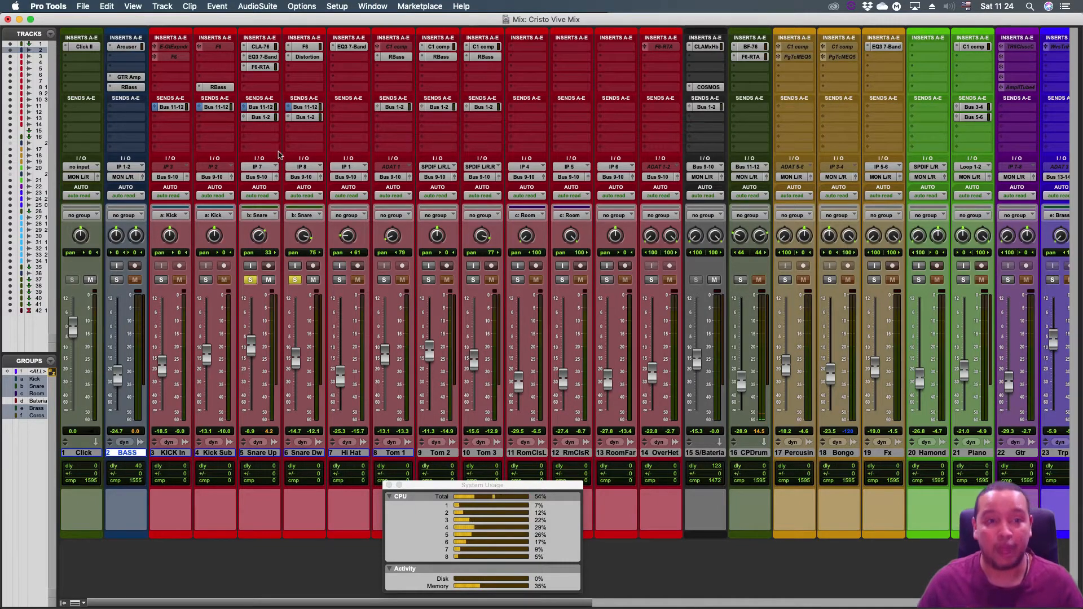
click(270, 454)
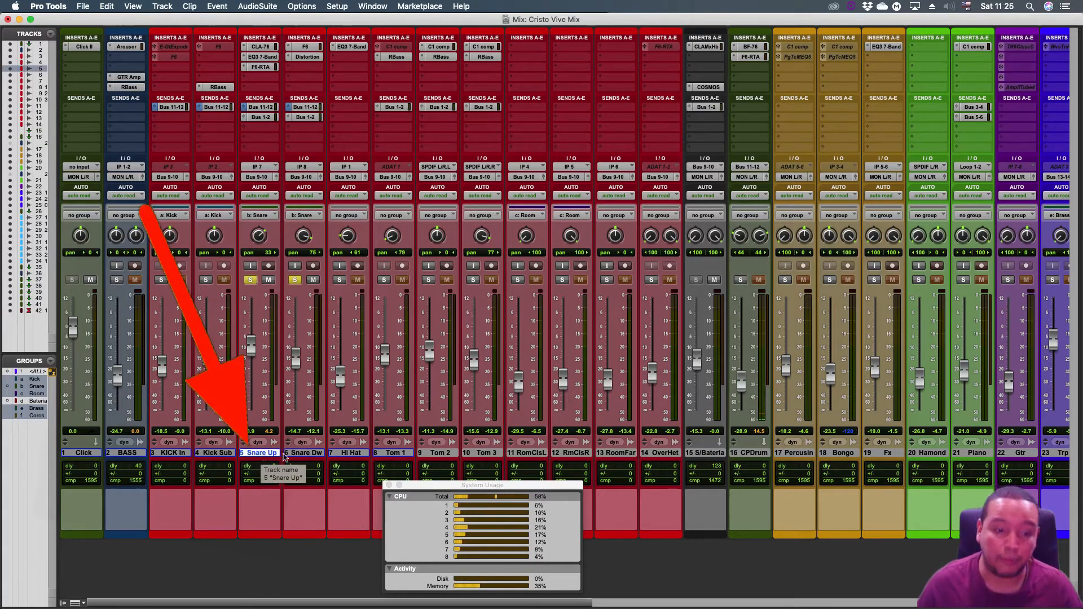
click(313, 455)
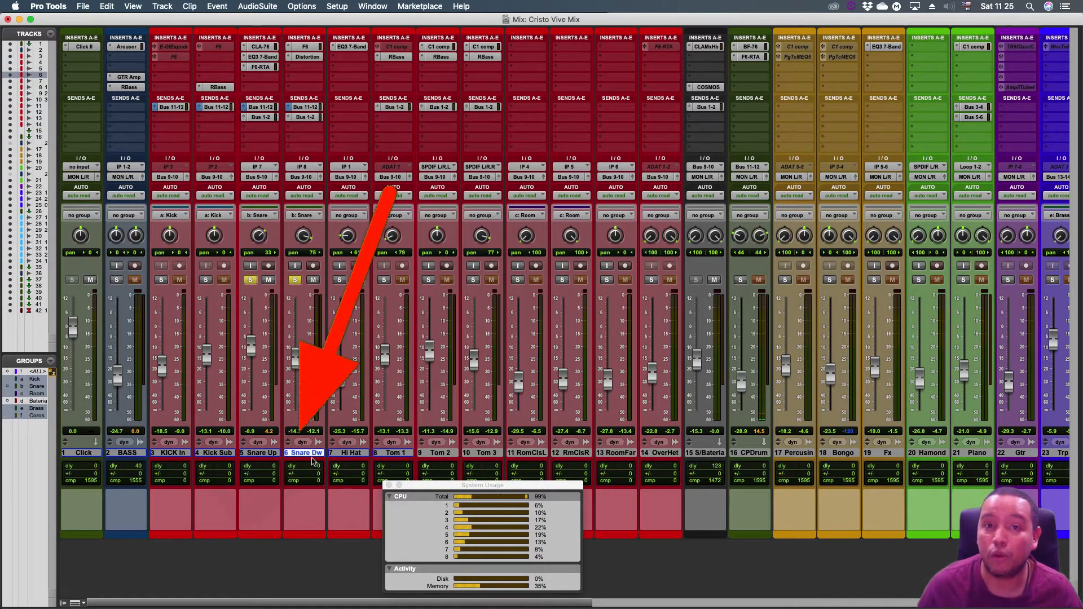
click(267, 454)
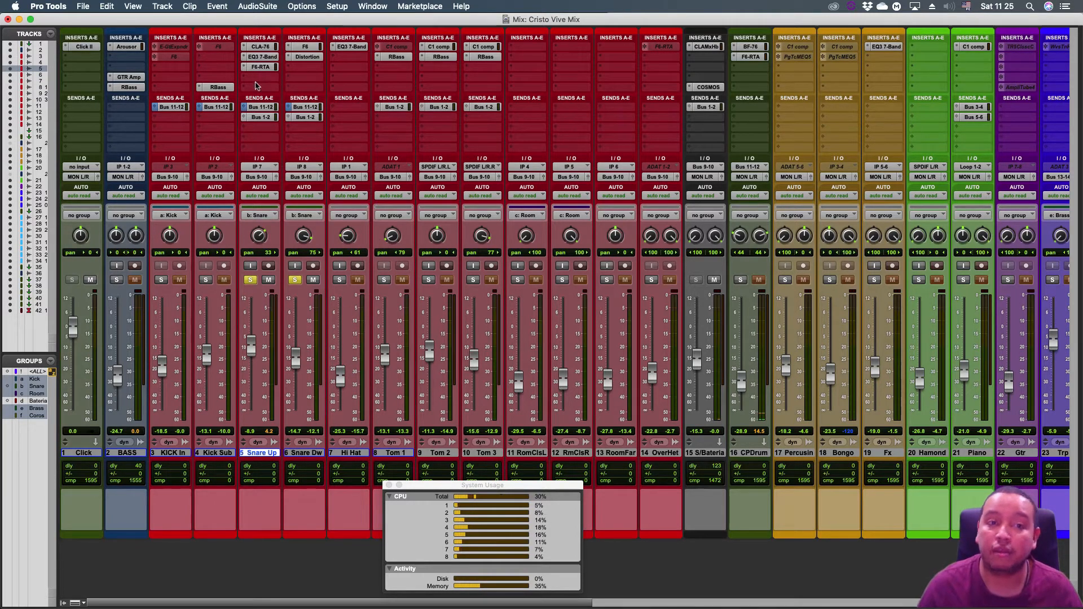
click(257, 87)
mouse_move(278, 89)
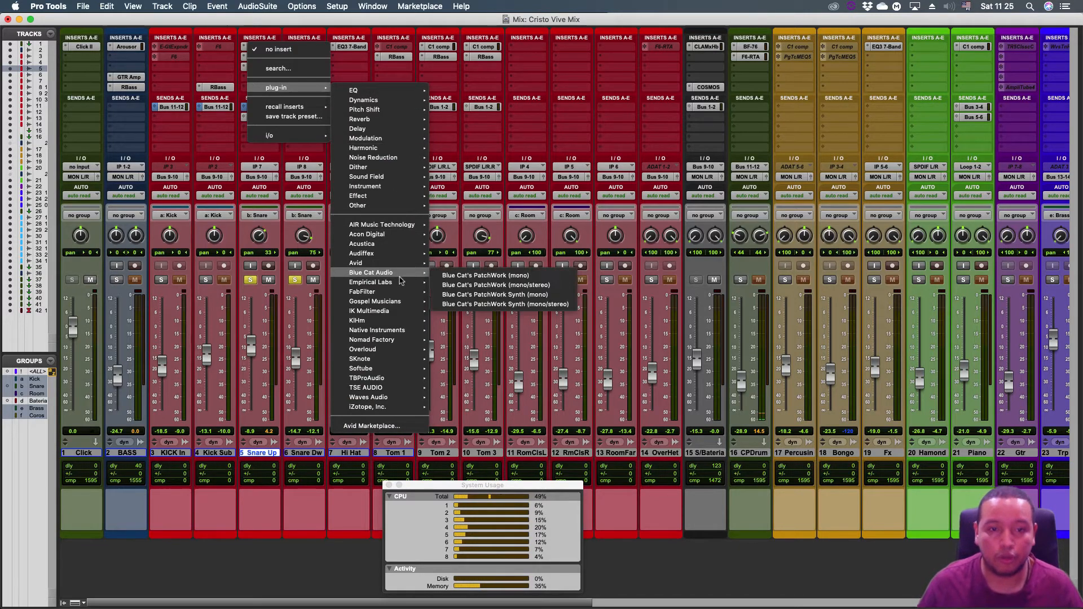
mouse_move(400, 281)
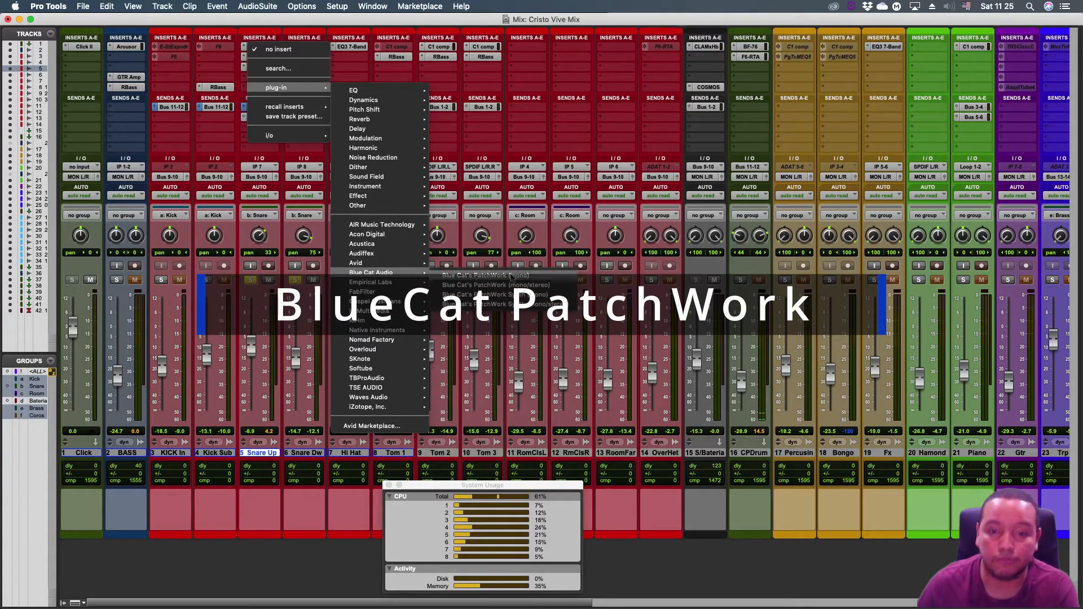
click(525, 277)
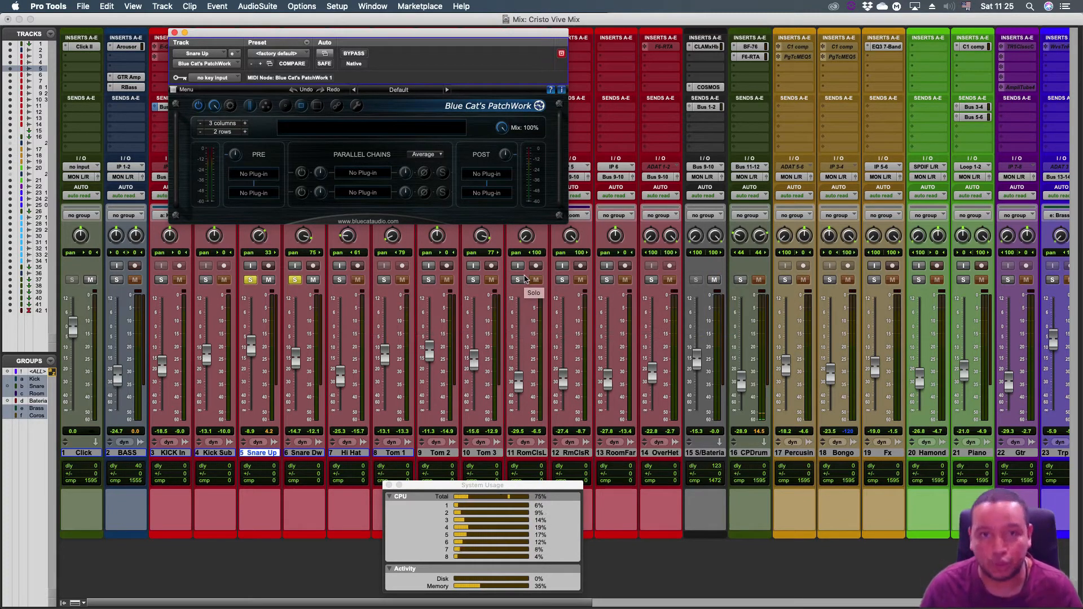
Step: Load the Addictive Trigger AU component into PatchWork's first PRE slot and set its drum type to Snare
click(277, 176)
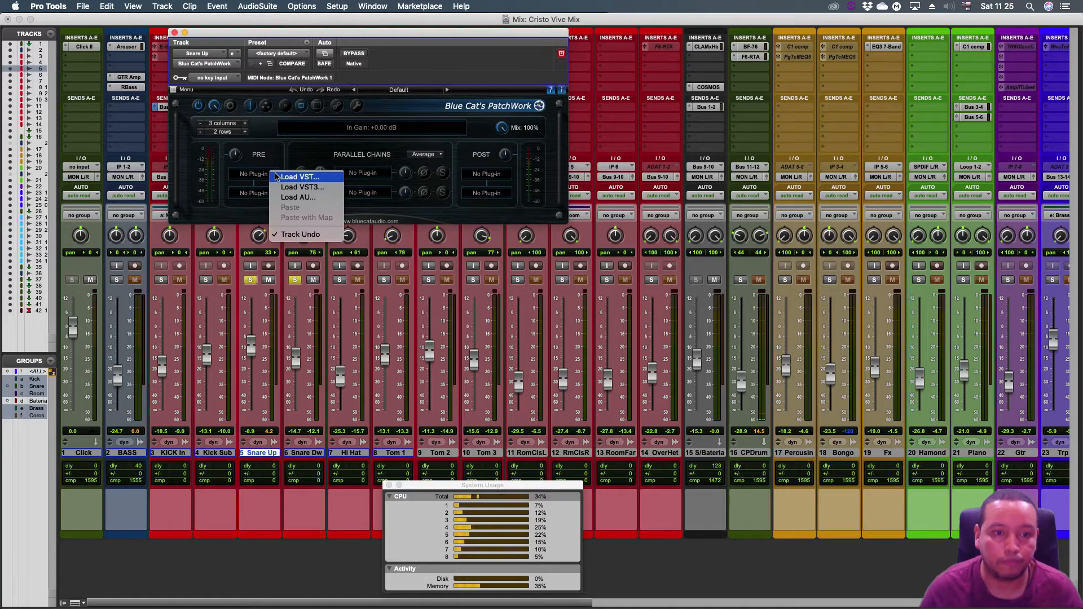
click(314, 198)
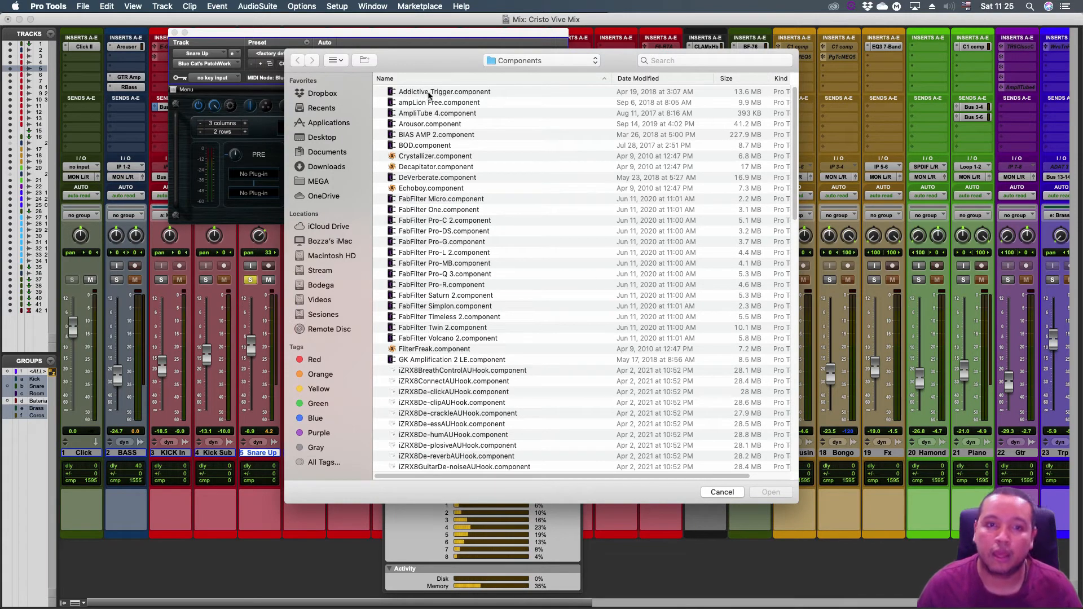
click(429, 93)
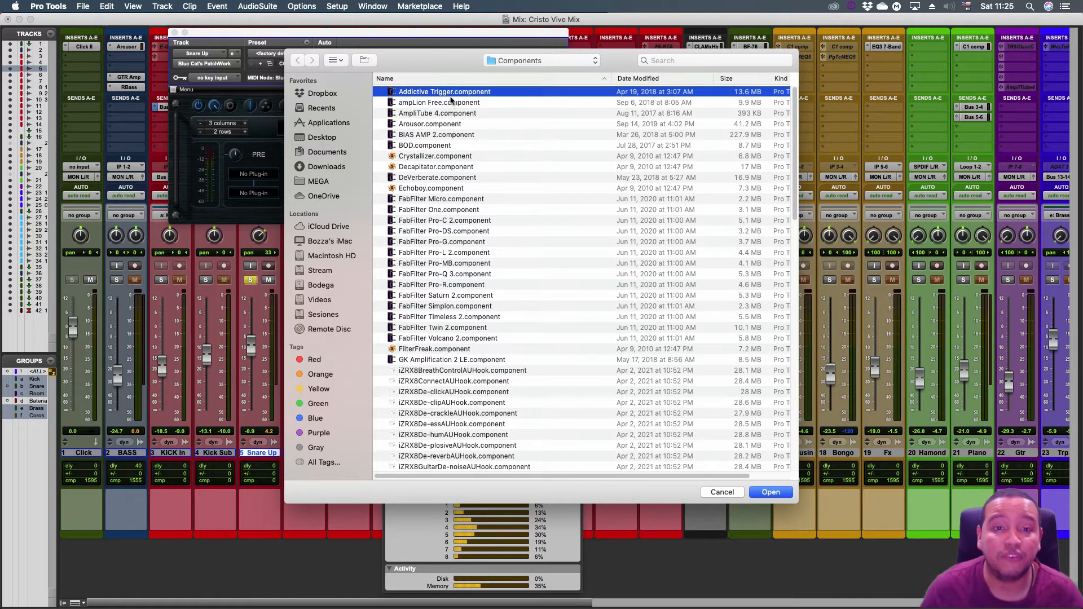
click(775, 494)
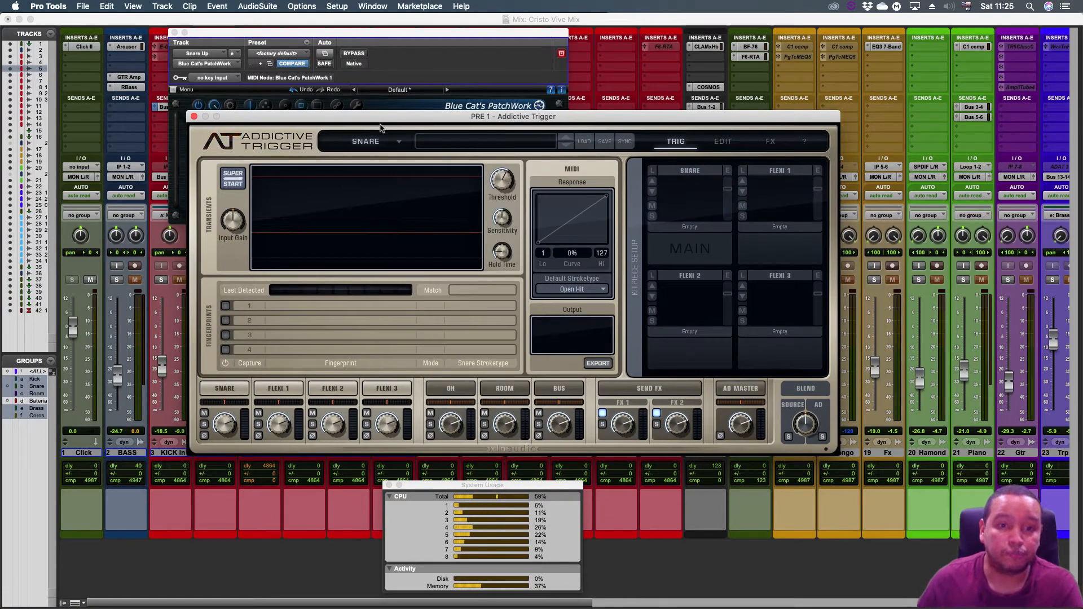
click(381, 143)
click(383, 161)
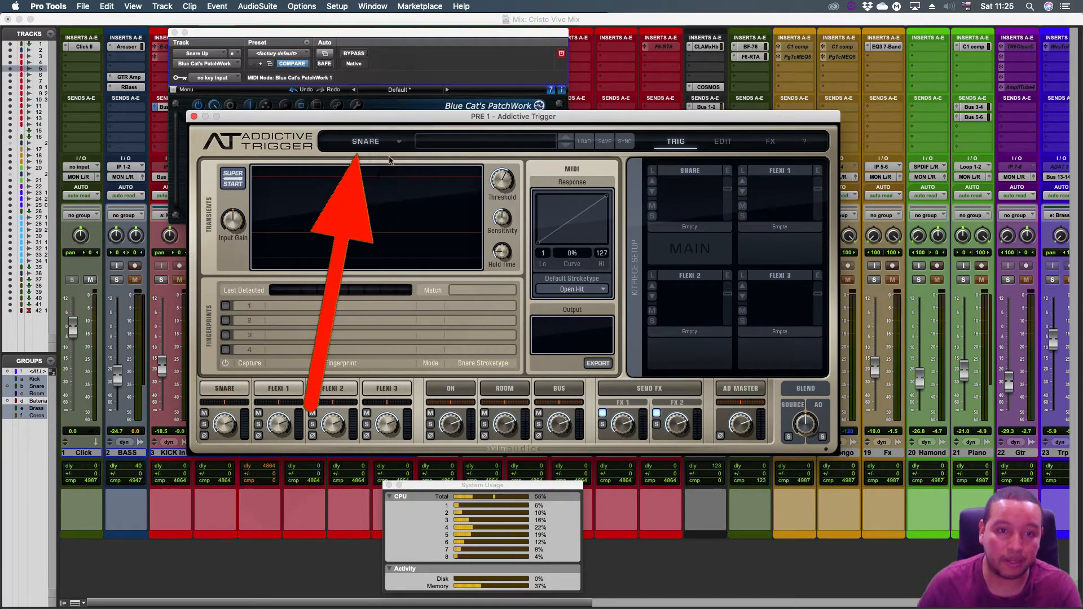
Step: Move the Addictive Trigger and PatchWork windows off the snare channels and bring Addictive Trigger to the front
drag(532, 116, 725, 128)
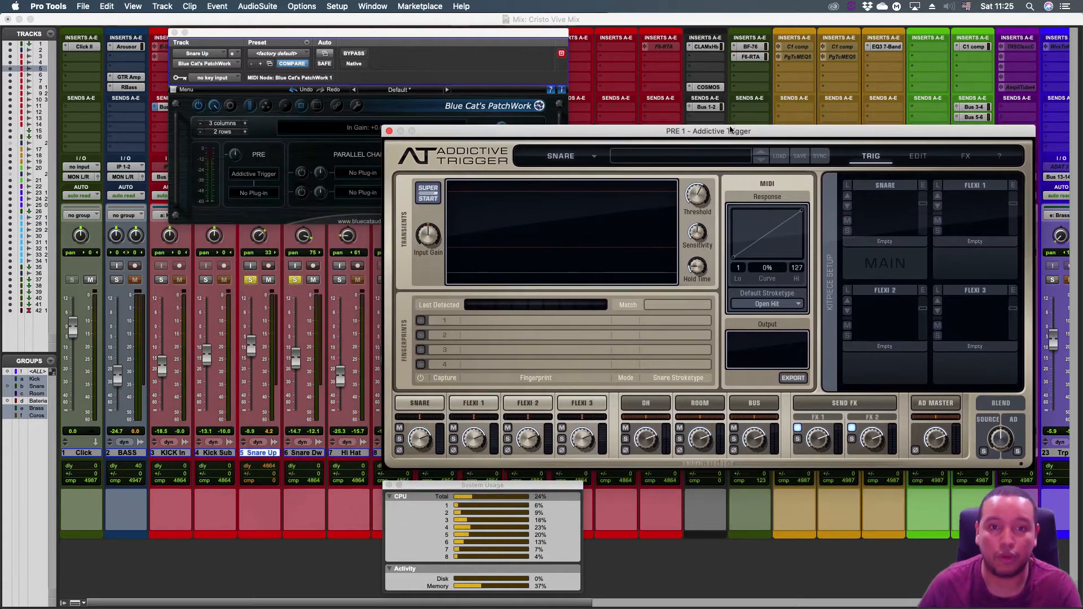
drag(379, 31, 741, 3)
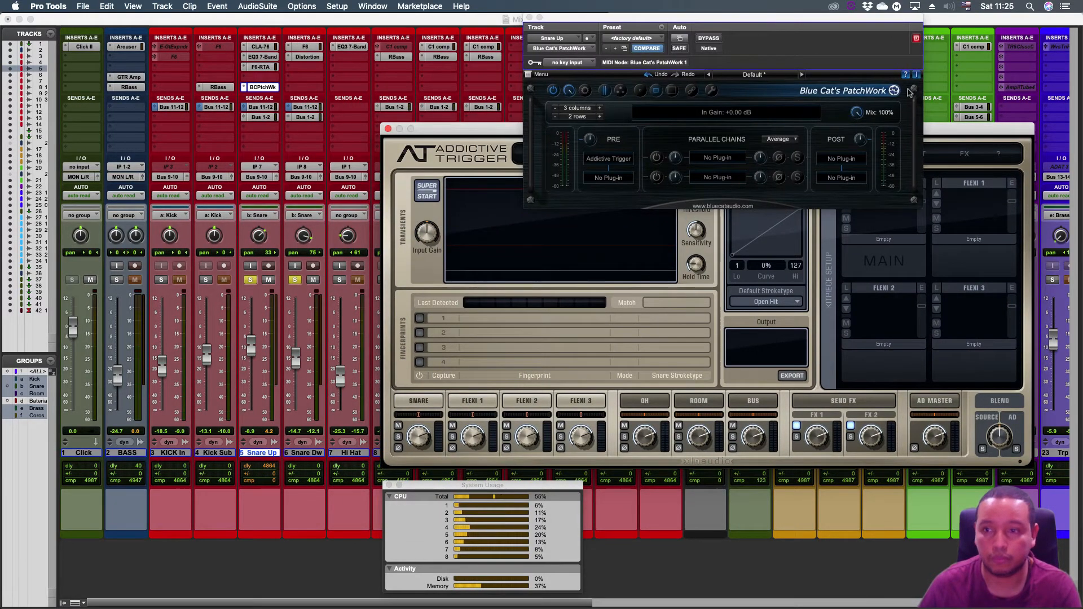
click(934, 139)
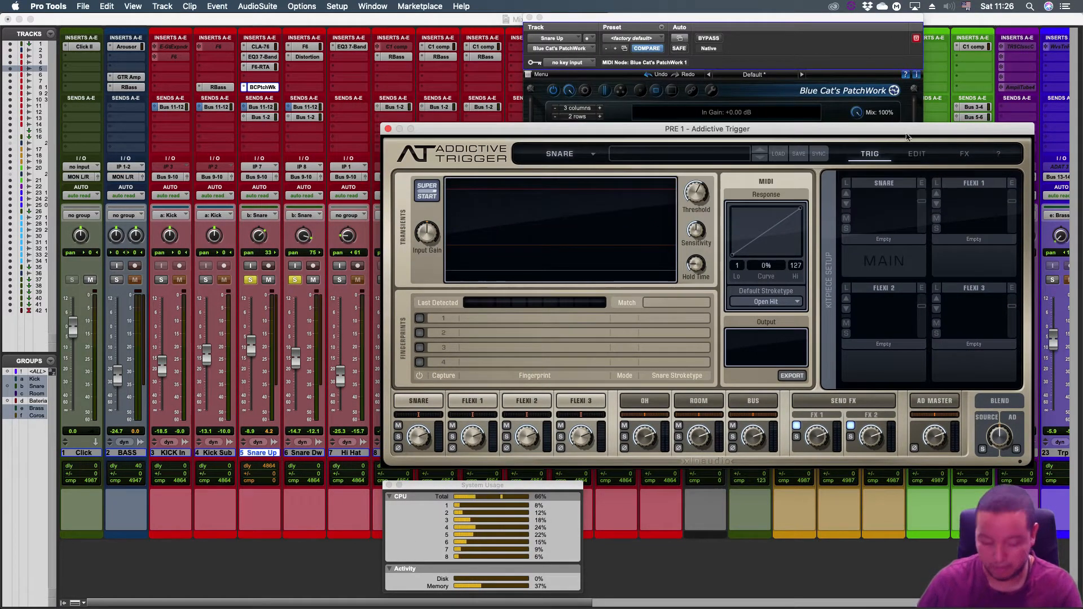
Step: In the Edit window, place the playback start at 8|1|480 on Snare Up and run Addictive Trigger's SuperStart during playback
key(super+equal)
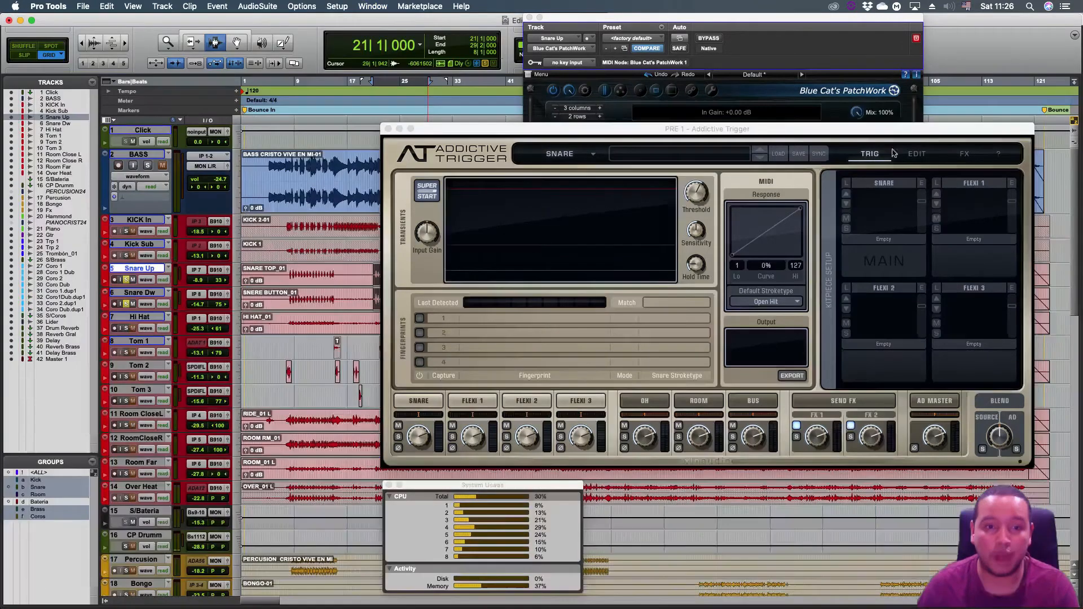
click(291, 275)
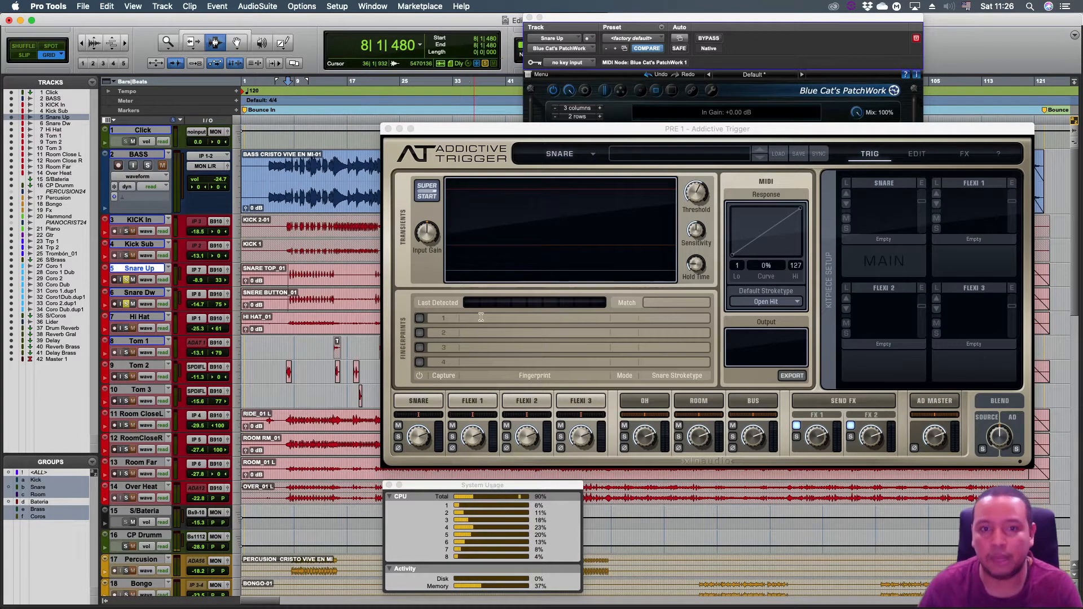
click(430, 193)
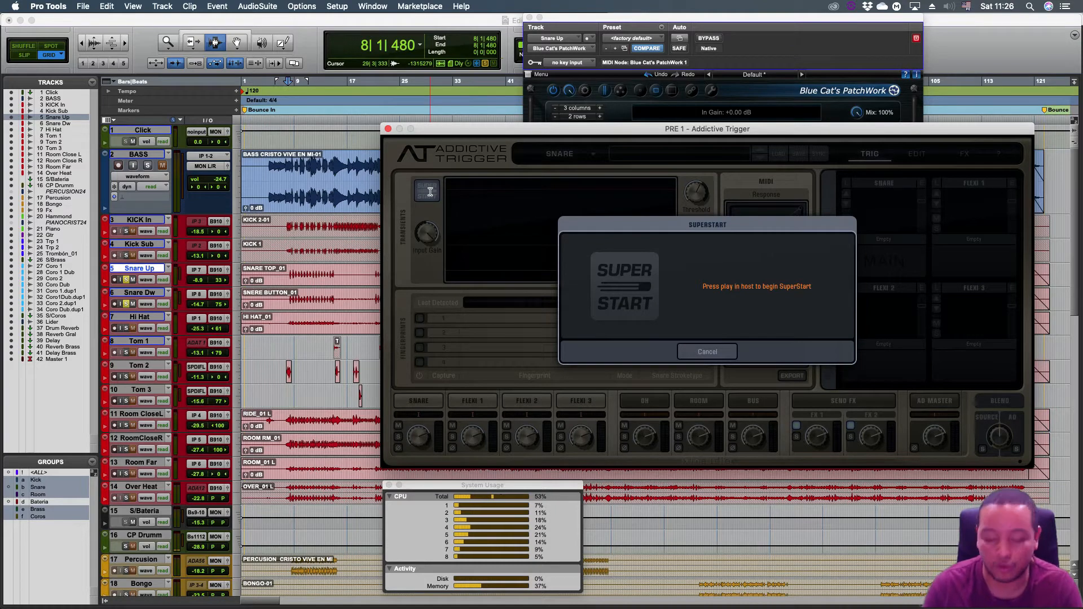
key(space)
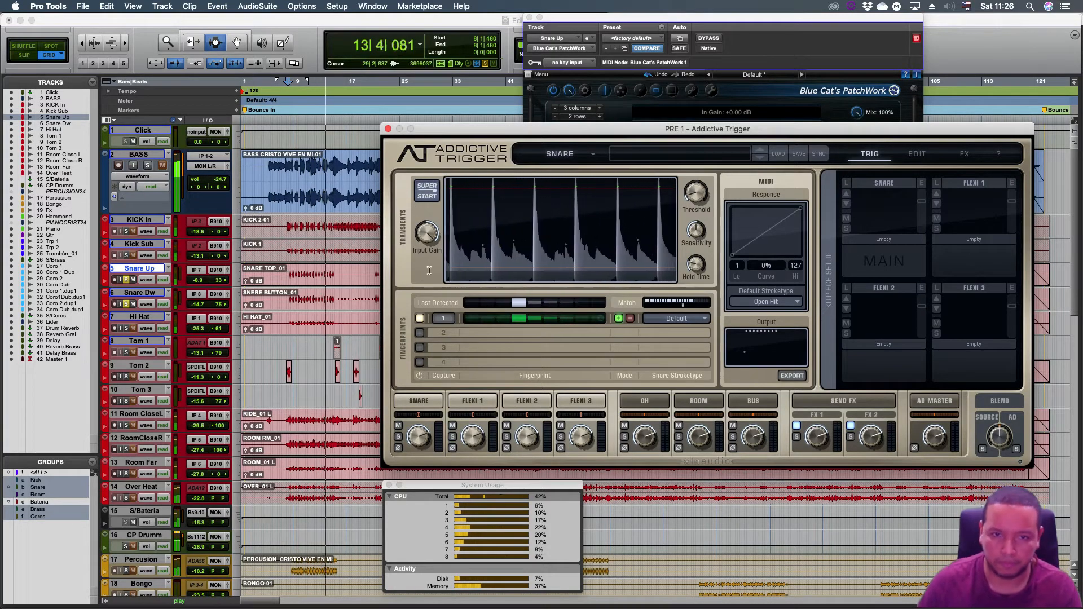
key(space)
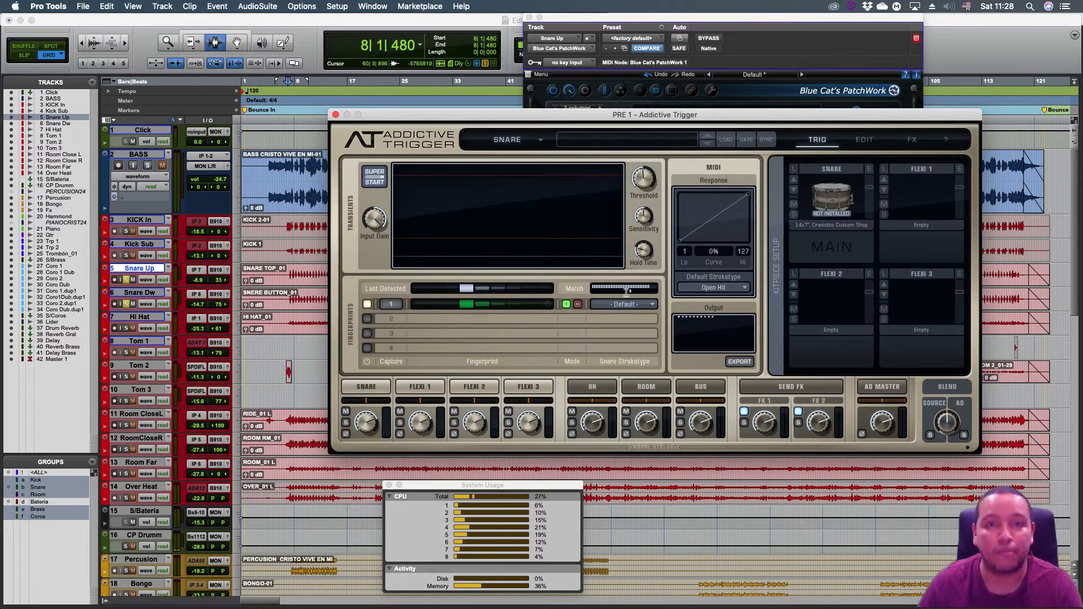
Step: Open Addictive Trigger's kitpiece browser for the main snare, select the 12x4" DW Super Solid Piccolo and start playback
click(795, 171)
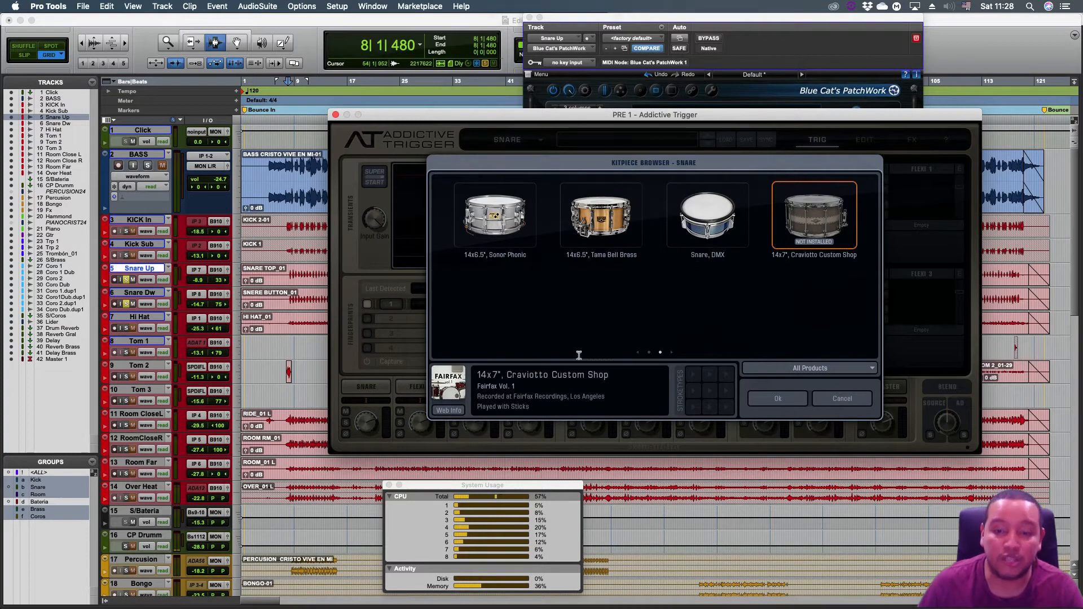
drag(570, 263, 912, 255)
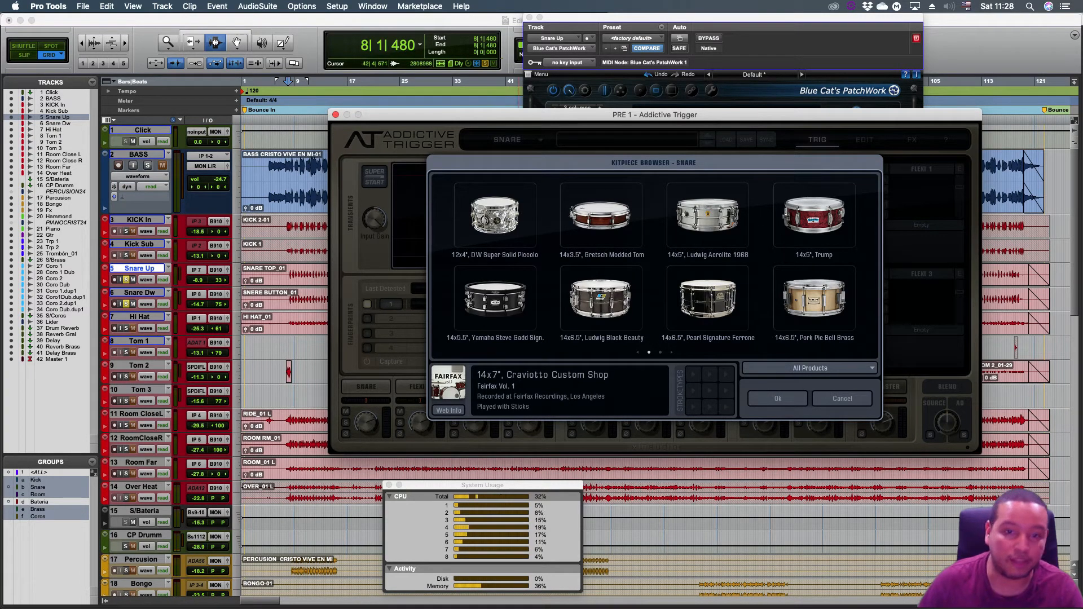
click(495, 215)
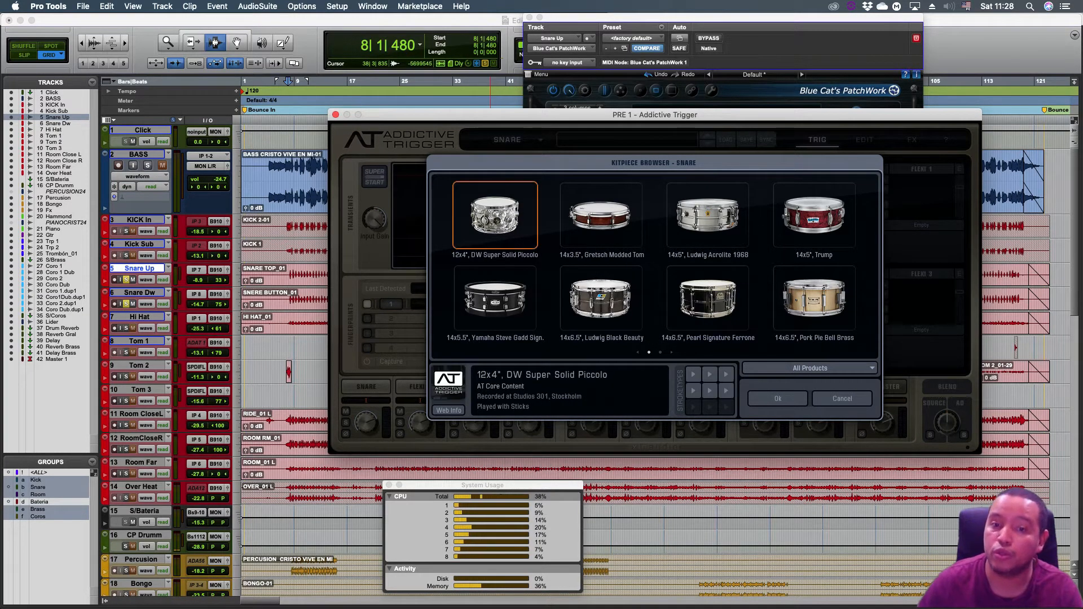
key(space)
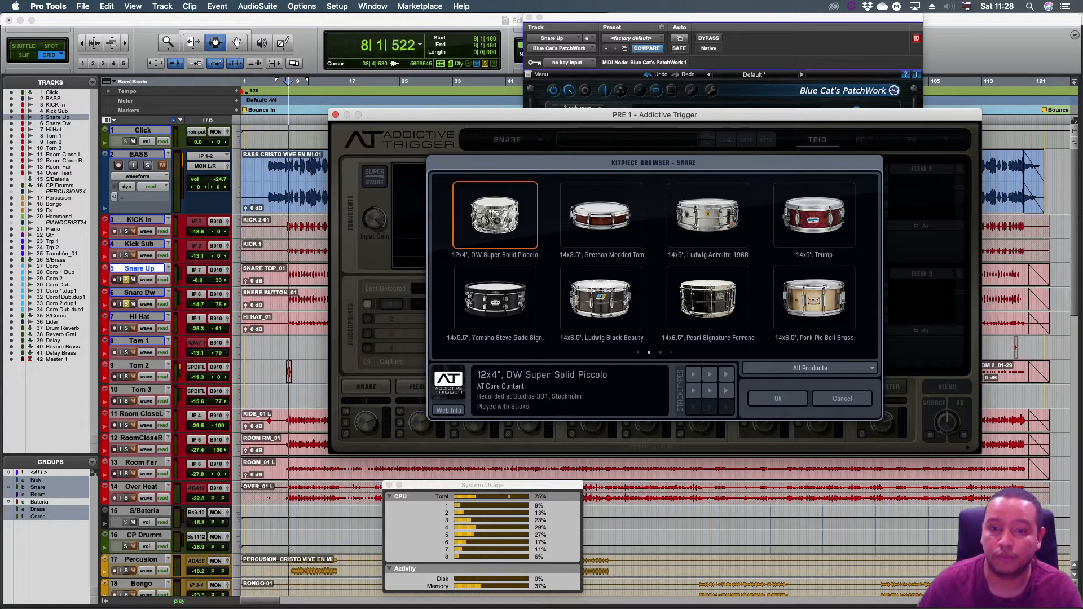
Step: Audition the Gretsch Modded Tom, Ludwig Acrolite 1968, Pearl Signature Ferrone and 14x5" Trump snares against the playing track
click(603, 230)
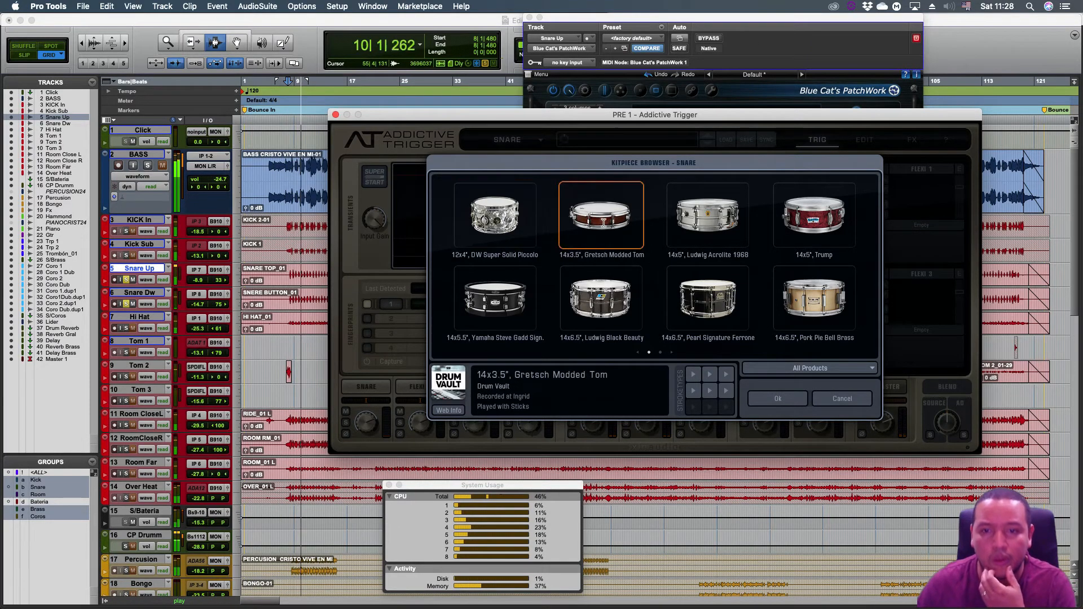
click(708, 218)
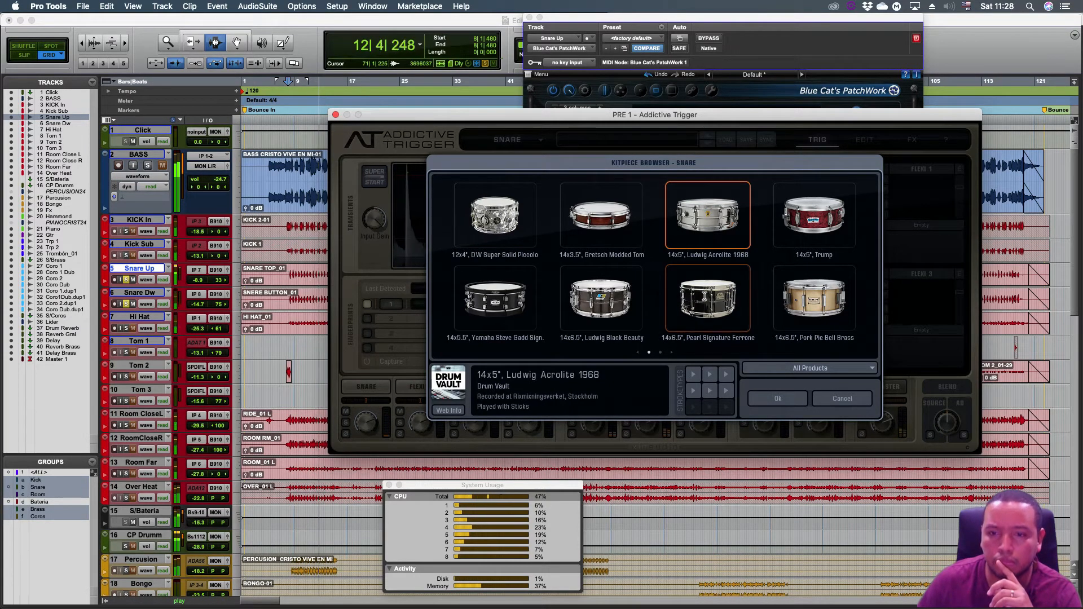
click(709, 296)
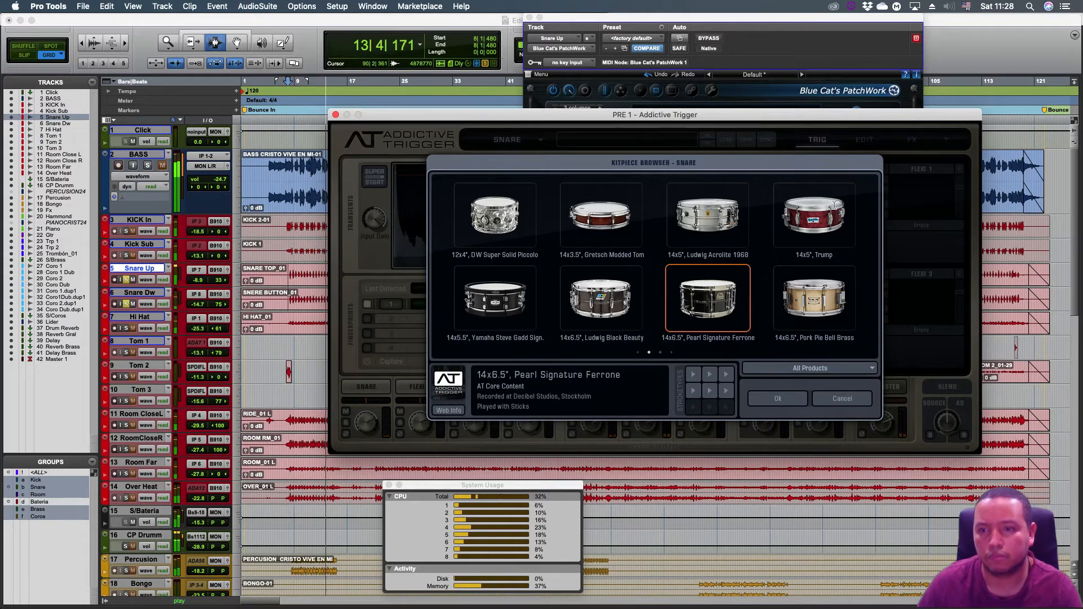
click(834, 205)
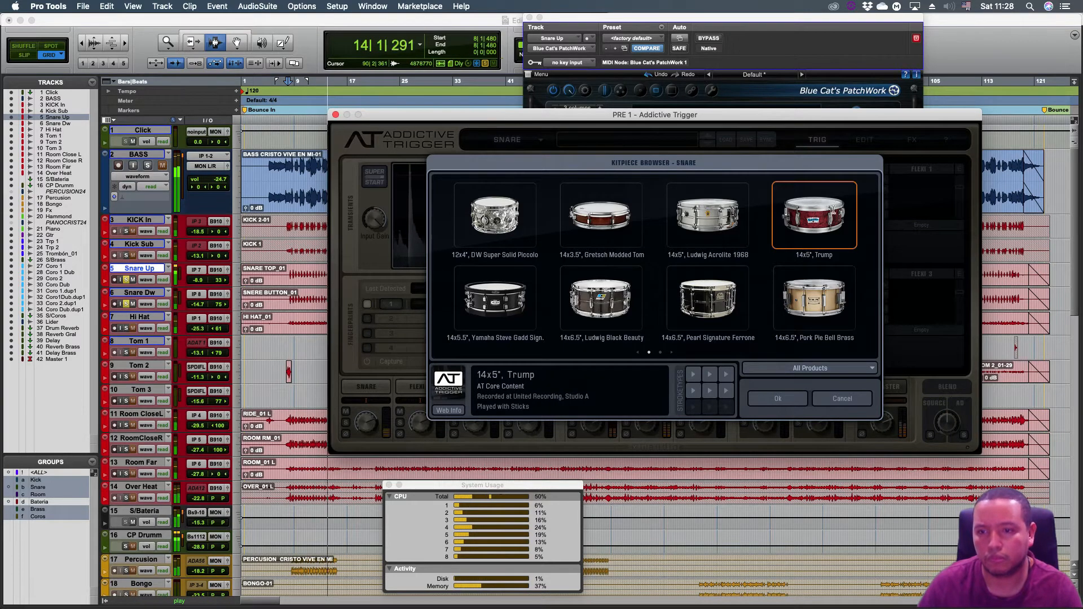
Step: Go to the browser's next page of snares, select "Snare, DMX" and restart playback to hear it
click(671, 353)
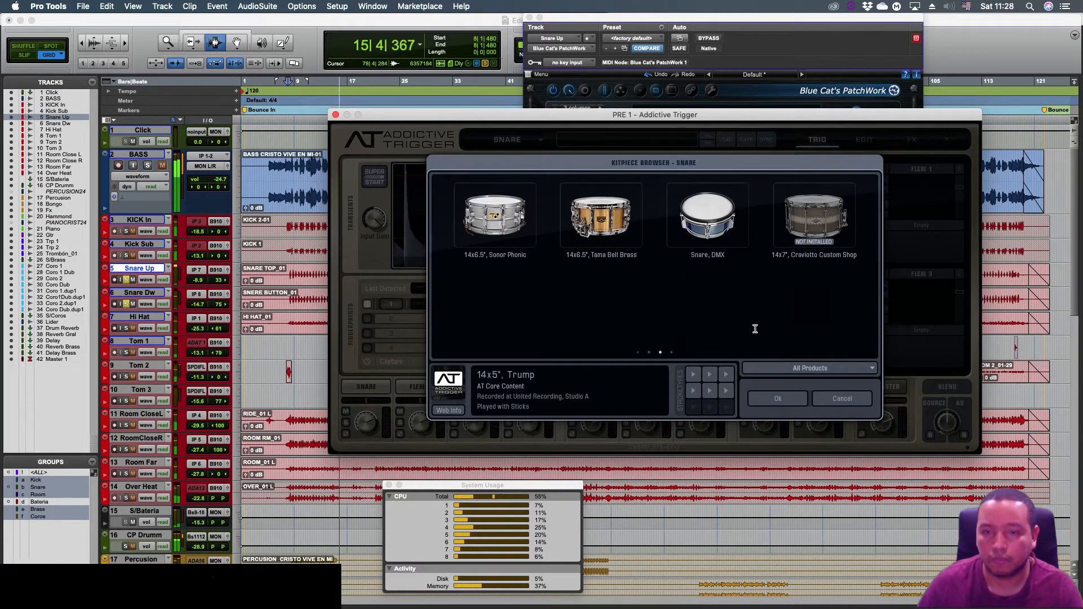
key(space)
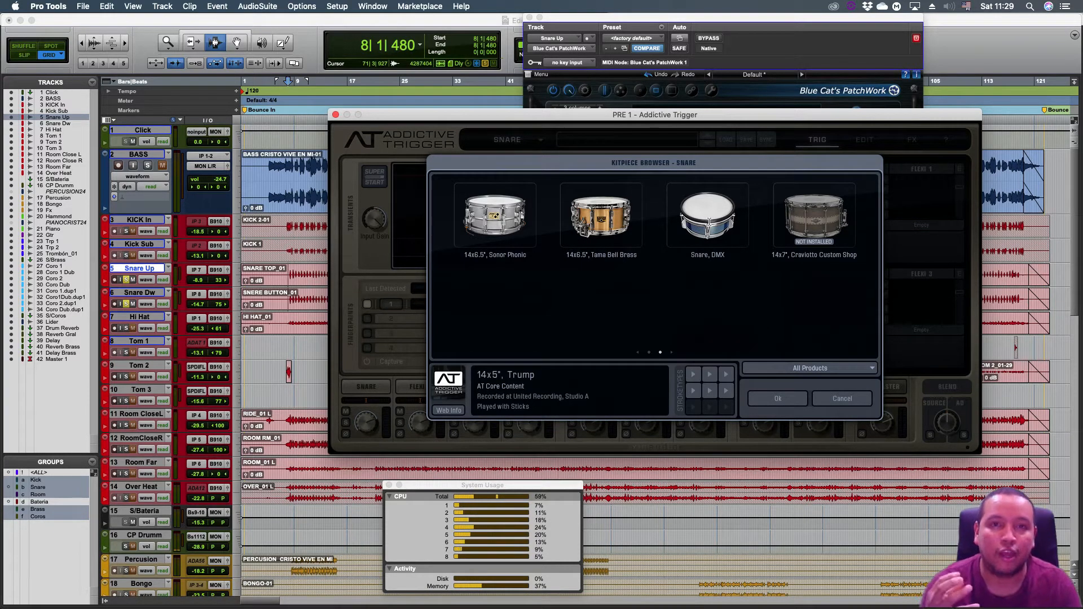
click(708, 221)
key(space)
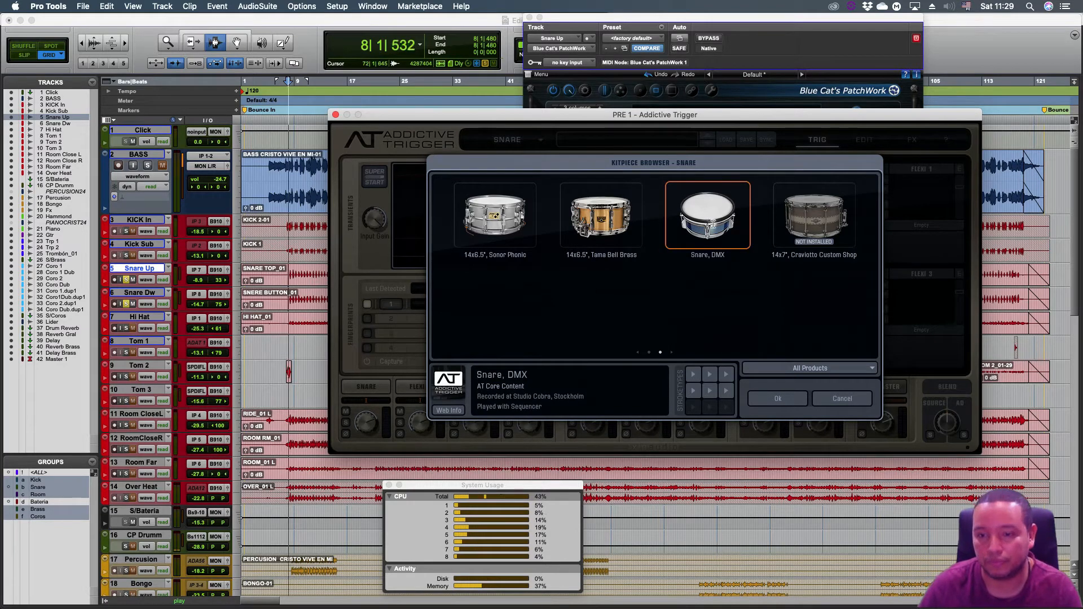
Step: Confirm "Snare, DMX" as the main snare kitpiece and stop playback
click(776, 399)
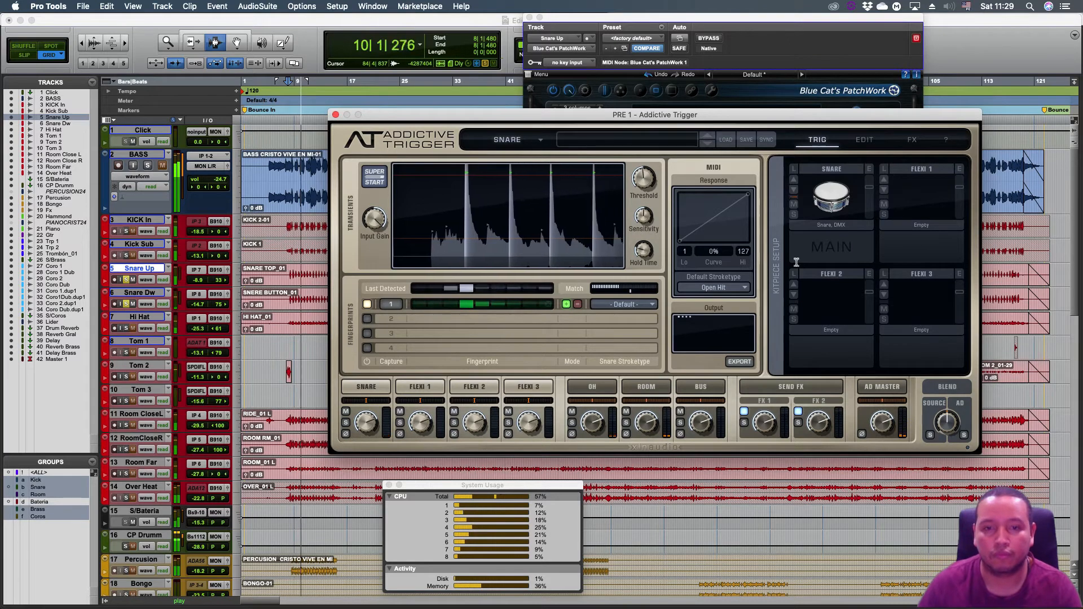
key(space)
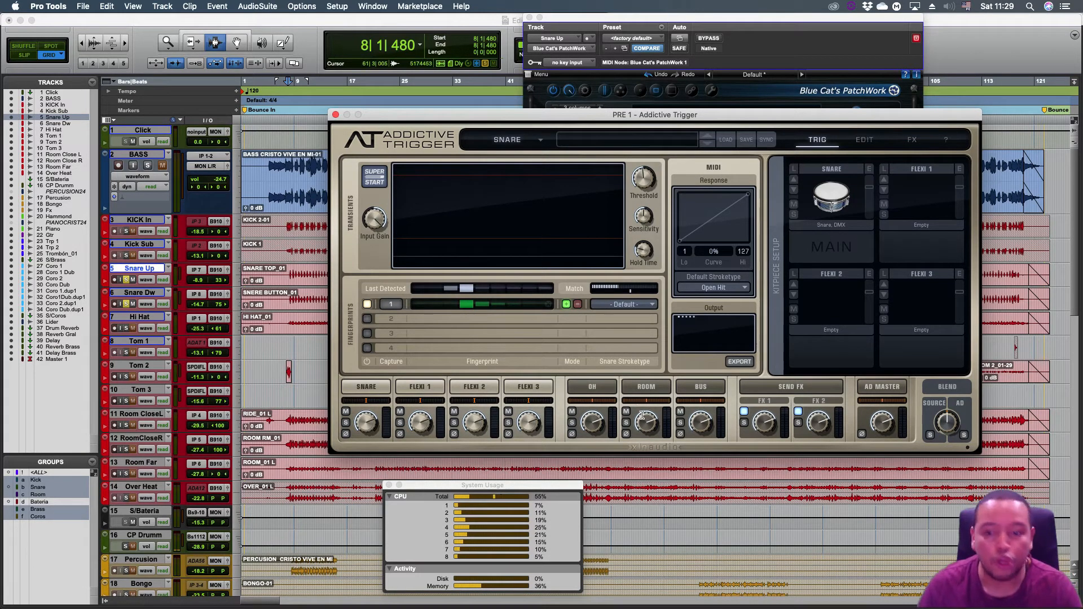
Step: Lower Addictive Trigger's Room level slightly, play the track to hear the change, and stop playback
mouse_move(646, 423)
mouse_down()
mouse_move(642, 449)
mouse_move(645, 428)
mouse_up()
key(space)
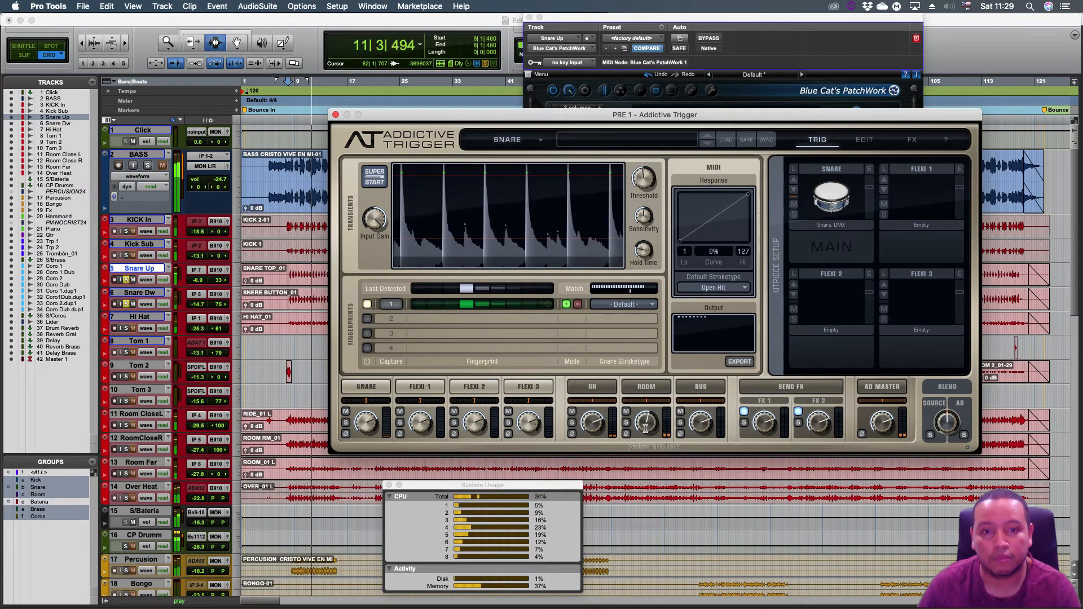
key(space)
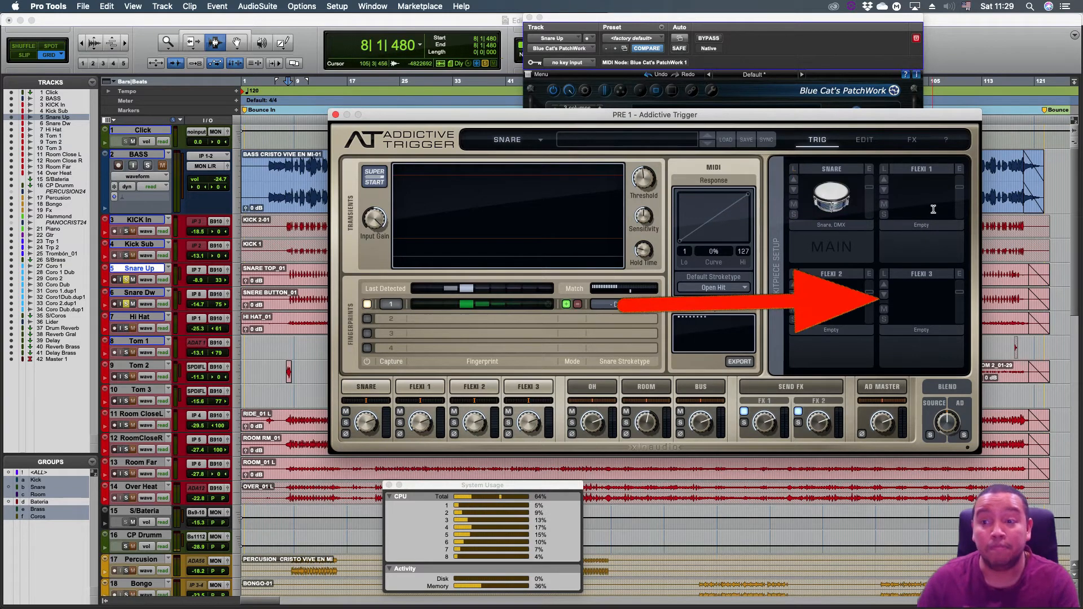
Step: Browse the kitpieces available for the empty Flexi 1 slot, trying the 22x16" Pearl Reference, and cancel the selection
click(885, 170)
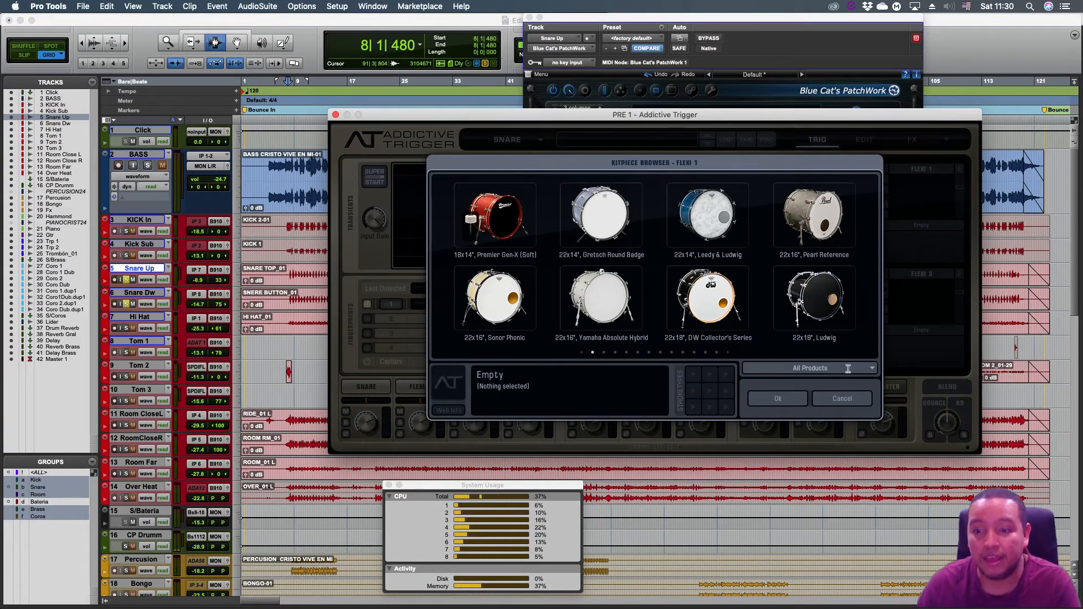
click(855, 243)
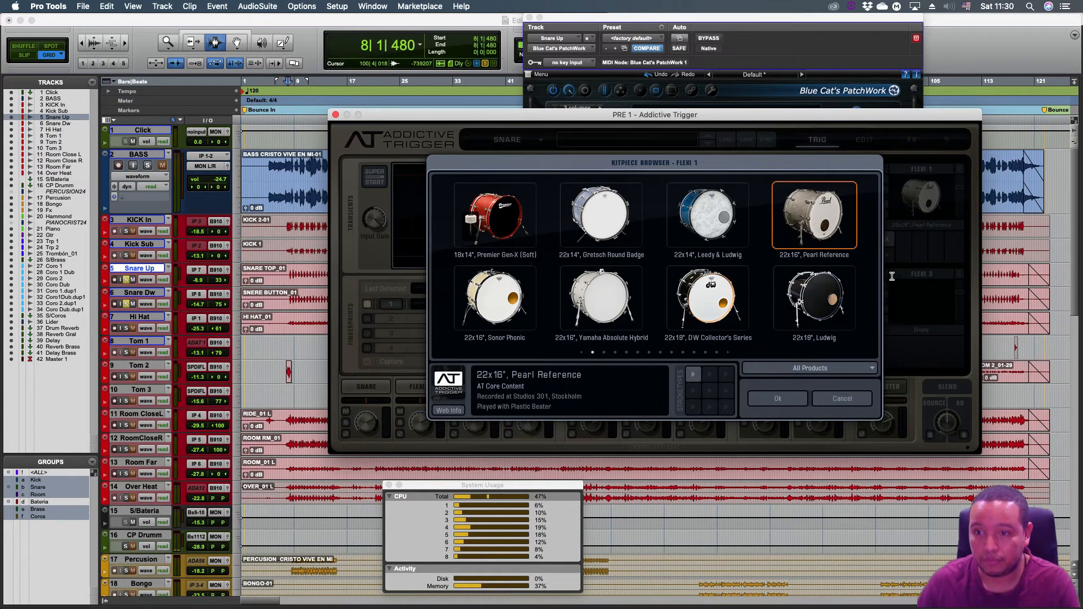
scroll(733, 270, down, 4)
scroll(867, 262, down, 3)
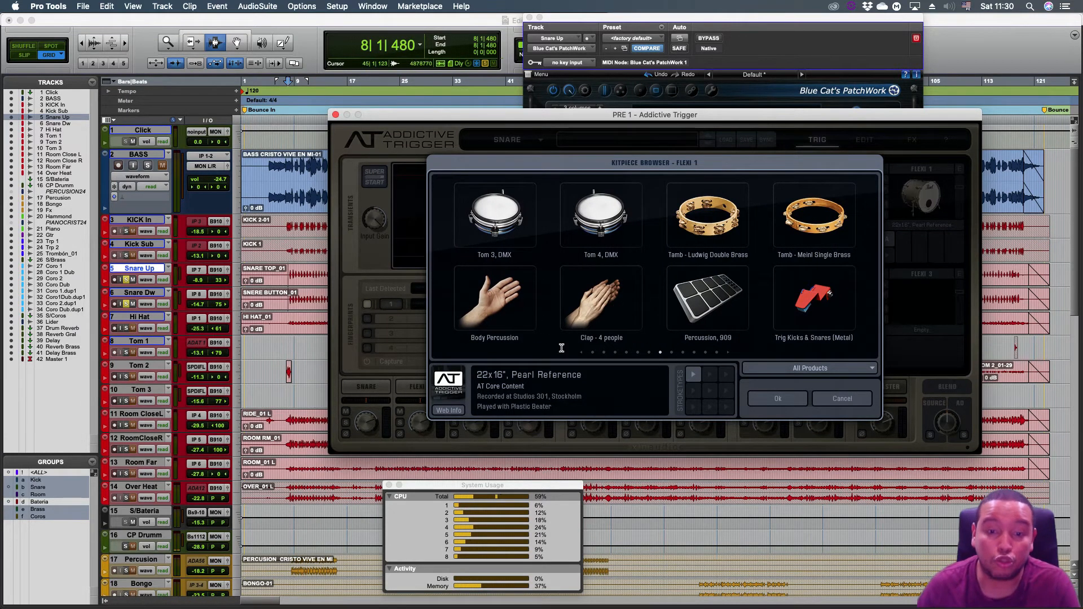
click(841, 399)
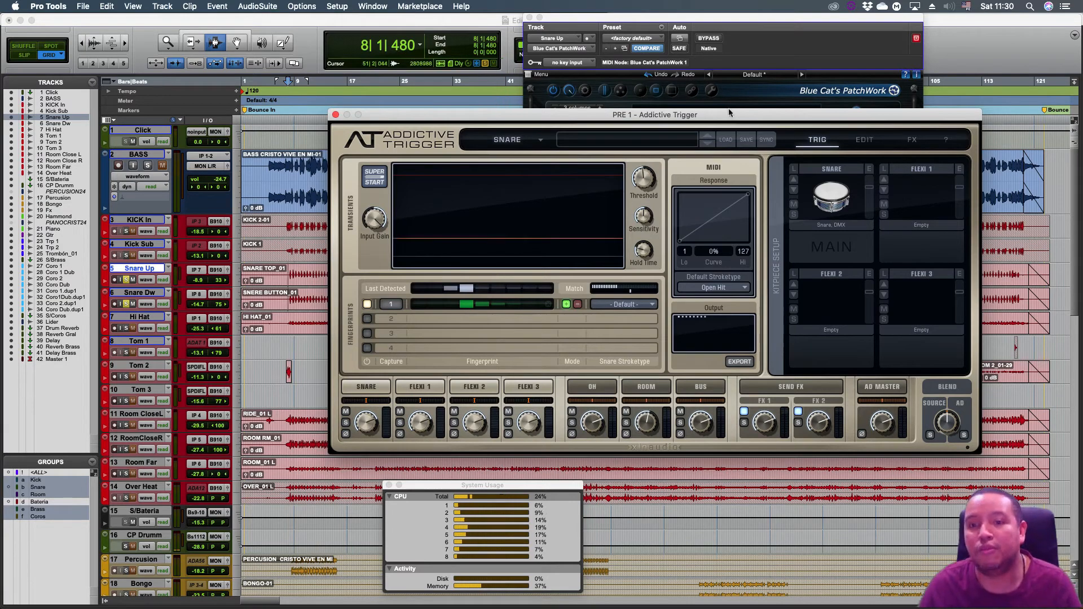
Step: Move the Addictive Trigger window aside over the Edit window, play the track briefly to check the snare triggering, and stop
drag(728, 113, 648, 119)
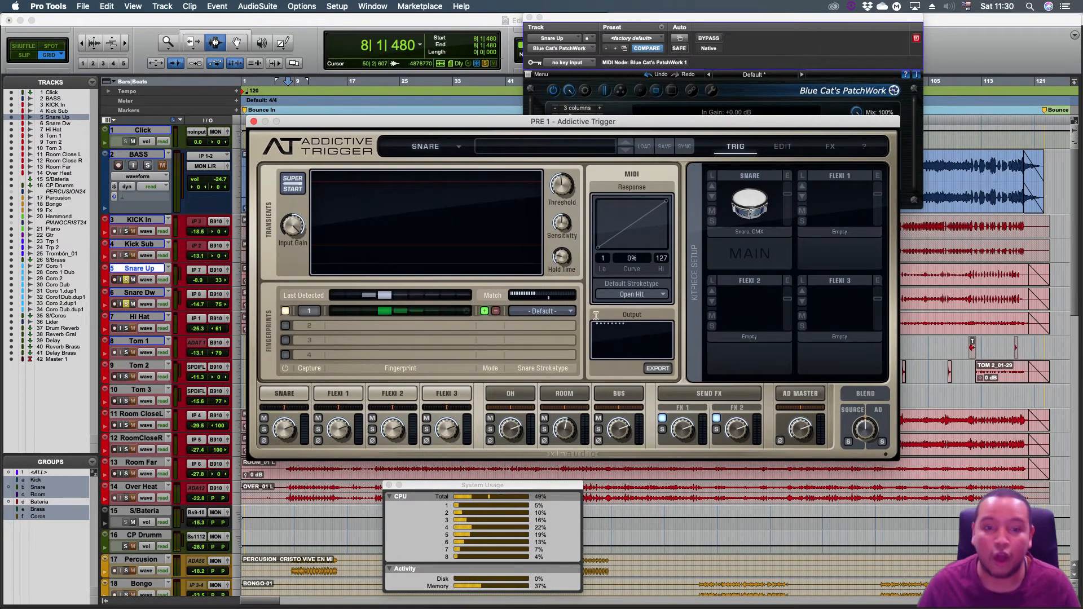
key(space)
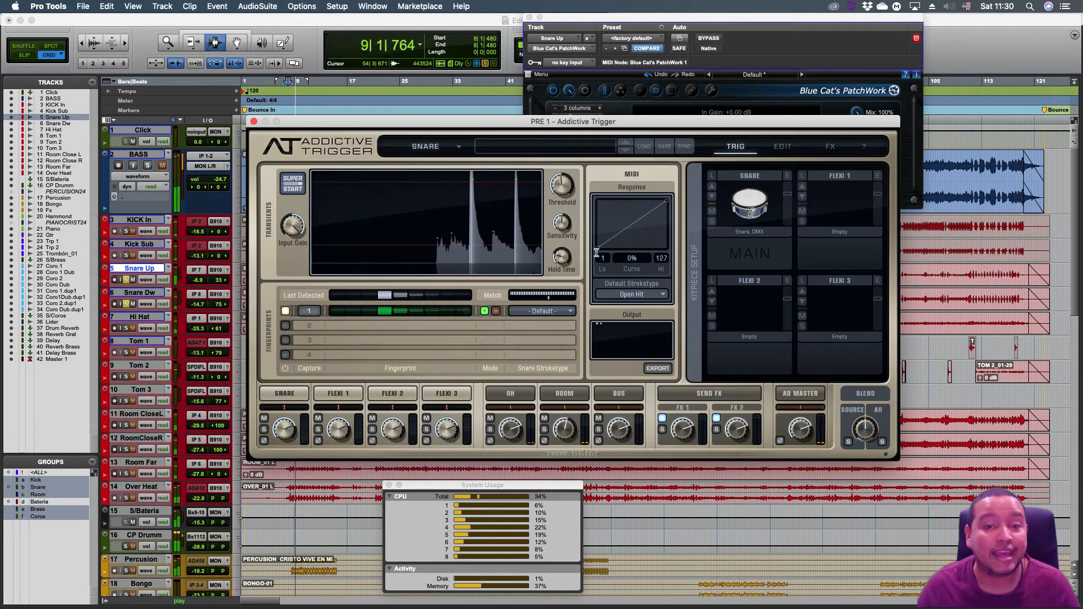
key(space)
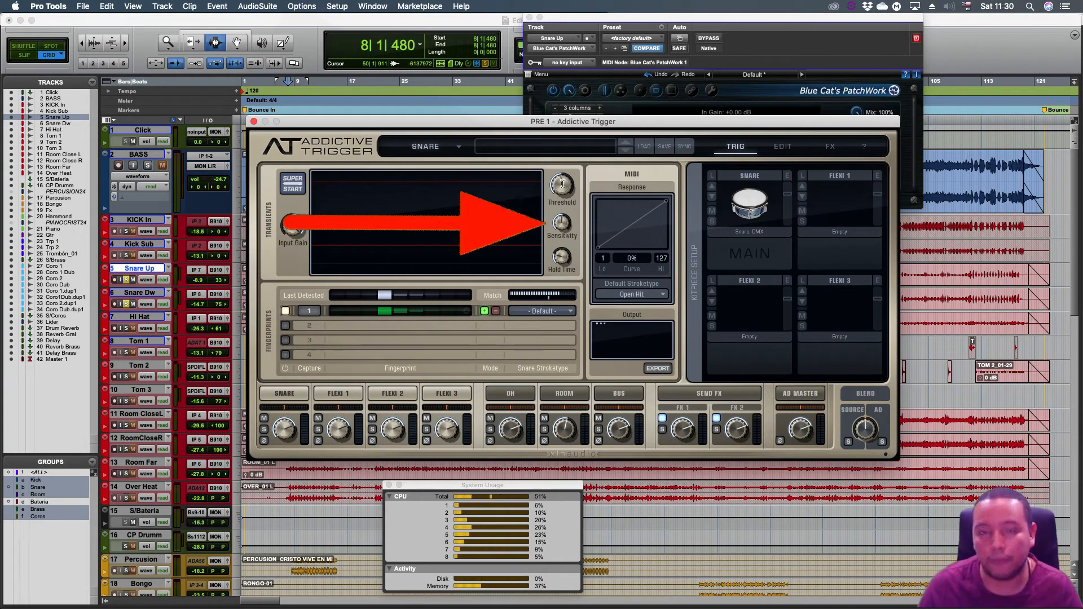
Step: Adjust Addictive Trigger's Hold Time for the snare while the track plays, and stop playback
key(space)
mouse_move(562, 238)
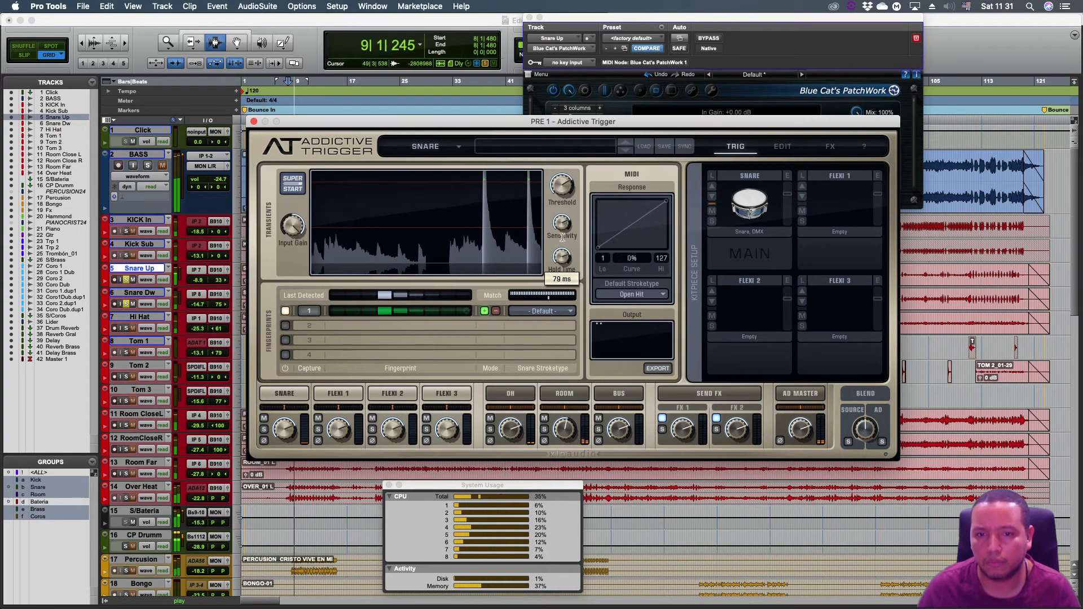
drag(562, 238, 560, 290)
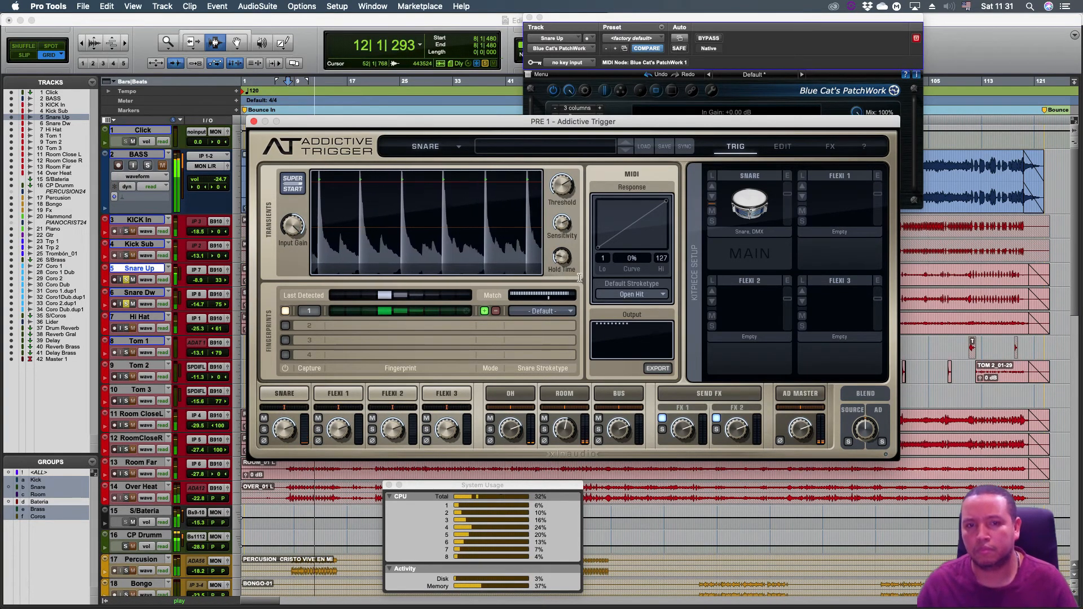
key(space)
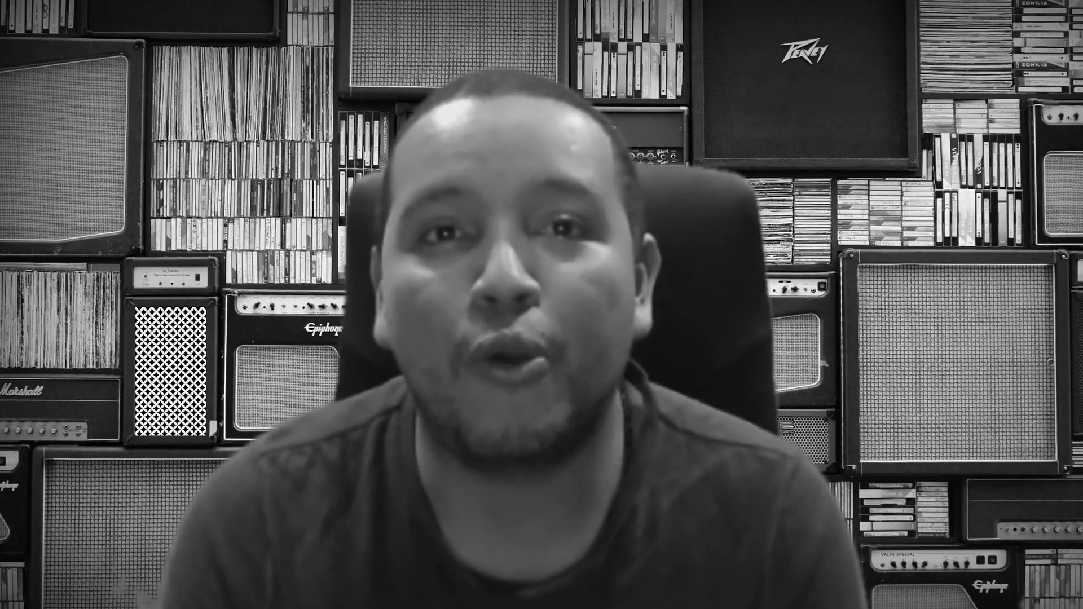